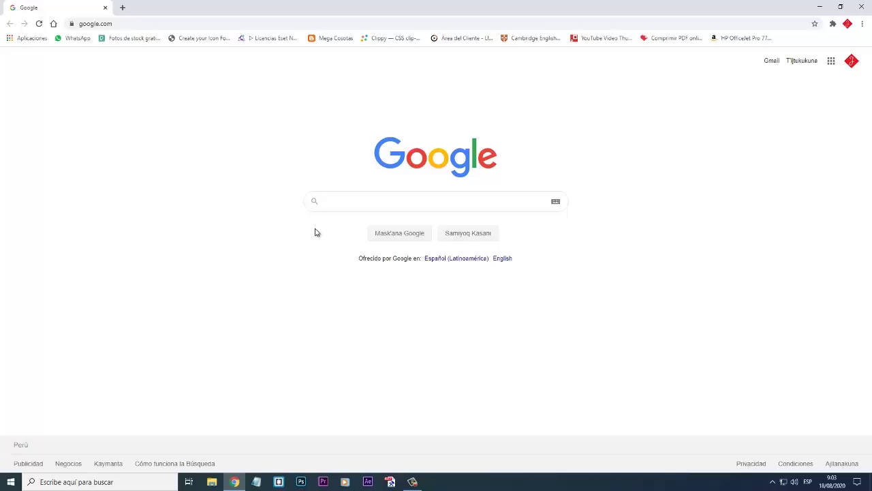
# Step: Search Google for vlc and open the official VLC for Windows page in a new browser tab
pyautogui.write('L')
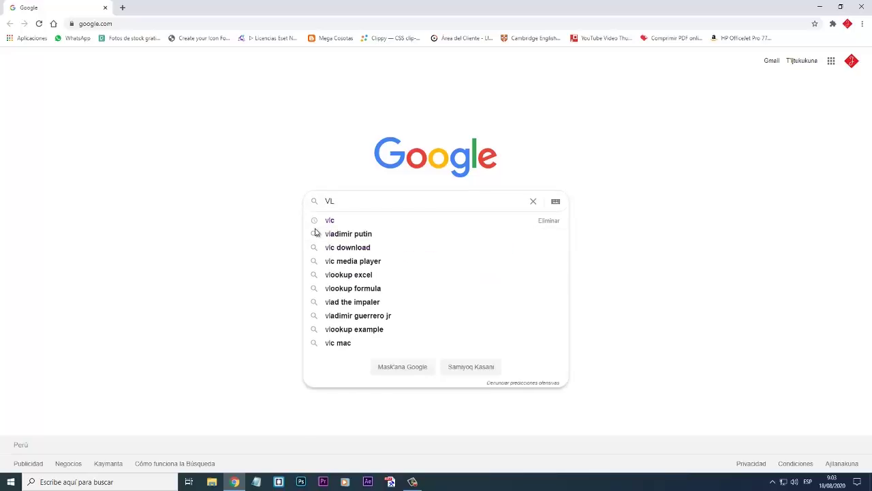
pyautogui.press('Down')
pyautogui.press('Return')
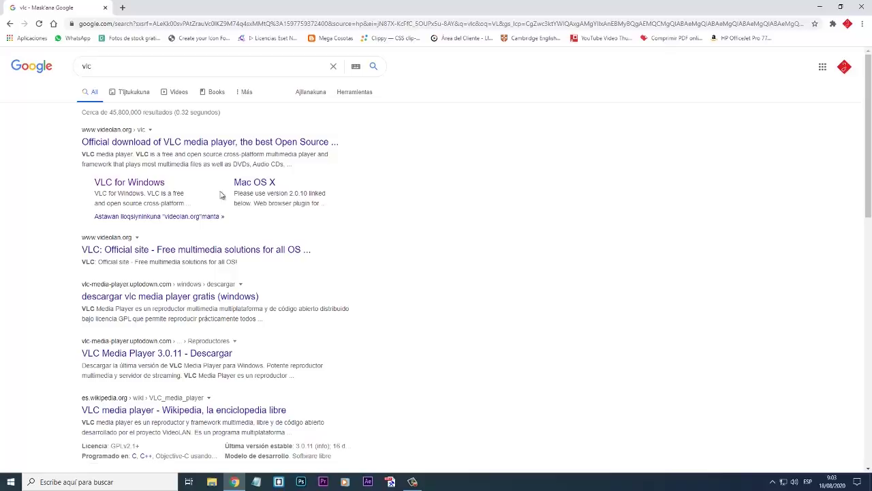
pyautogui.rightClick(150, 184)
pyautogui.click(191, 186)
pyautogui.click(167, 8)
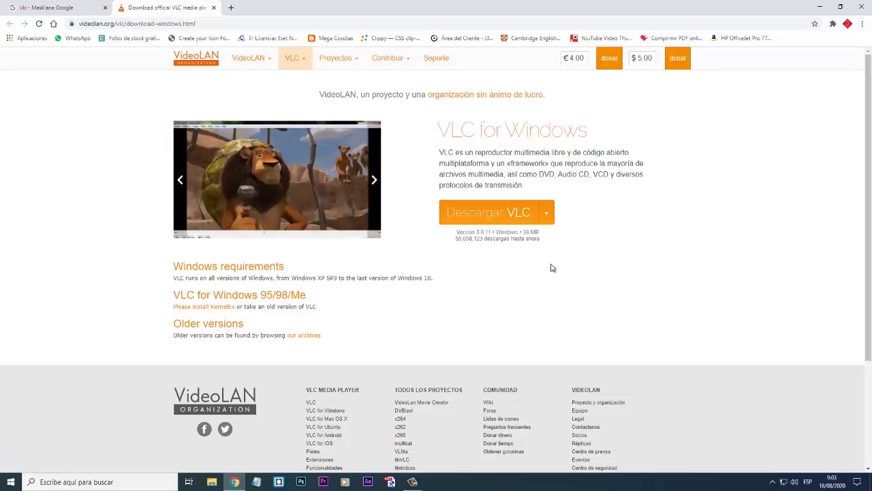
# Step: Download the VLC 3.0.11 Windows installer, keep the flagged file, and show it in its download folder
pyautogui.click(502, 214)
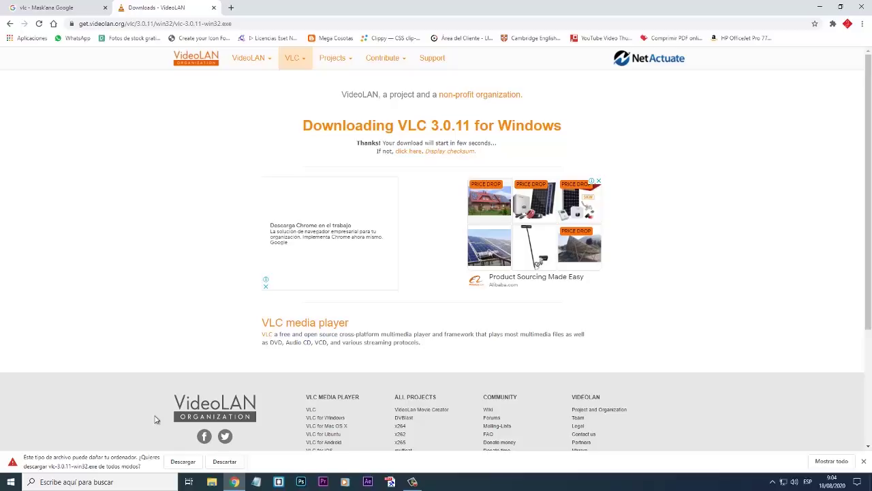
pyautogui.click(182, 461)
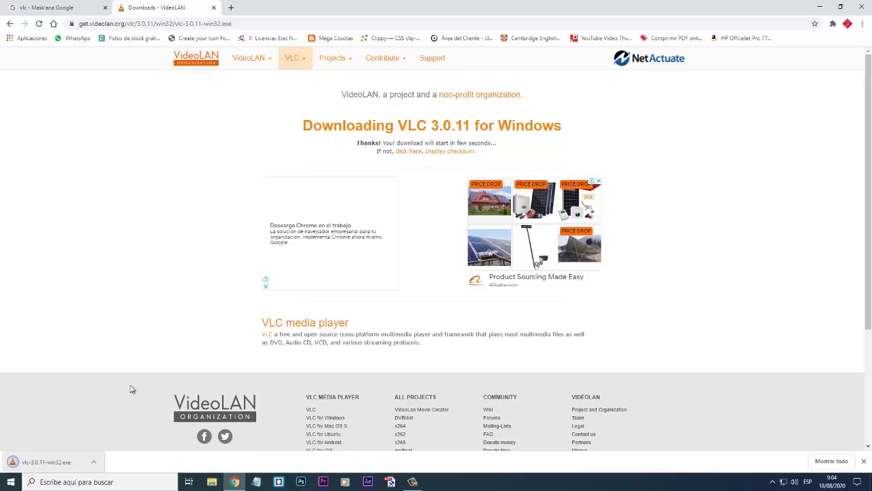
pyautogui.click(94, 461)
pyautogui.click(131, 439)
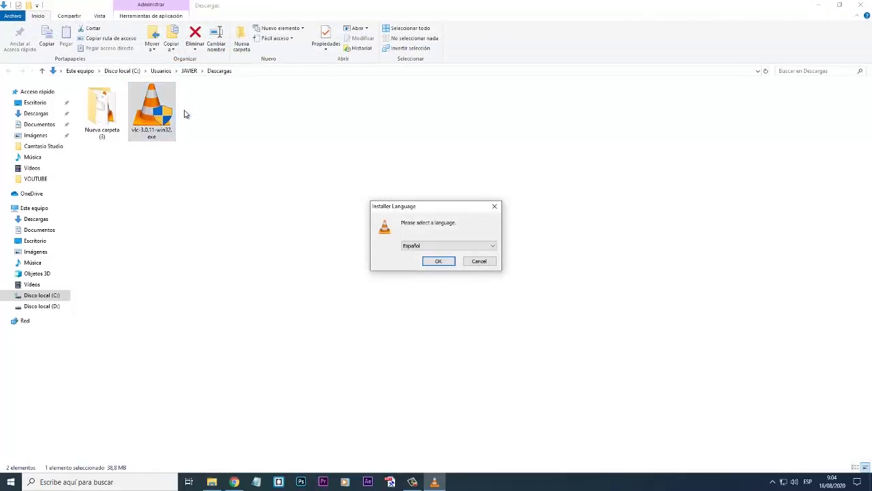
# Step: Install VLC media player in Español with the default components and run it when setup finishes
pyautogui.click(441, 264)
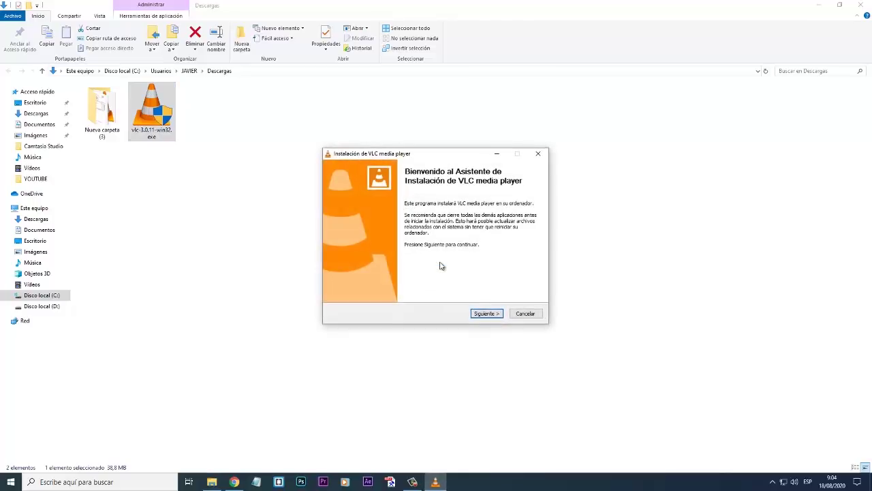
pyautogui.click(483, 315)
pyautogui.click(482, 313)
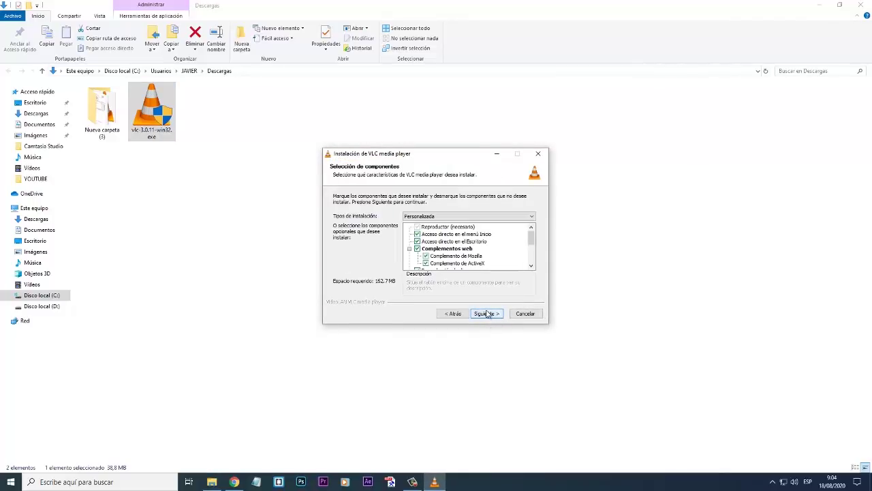
pyautogui.click(486, 313)
pyautogui.click(488, 314)
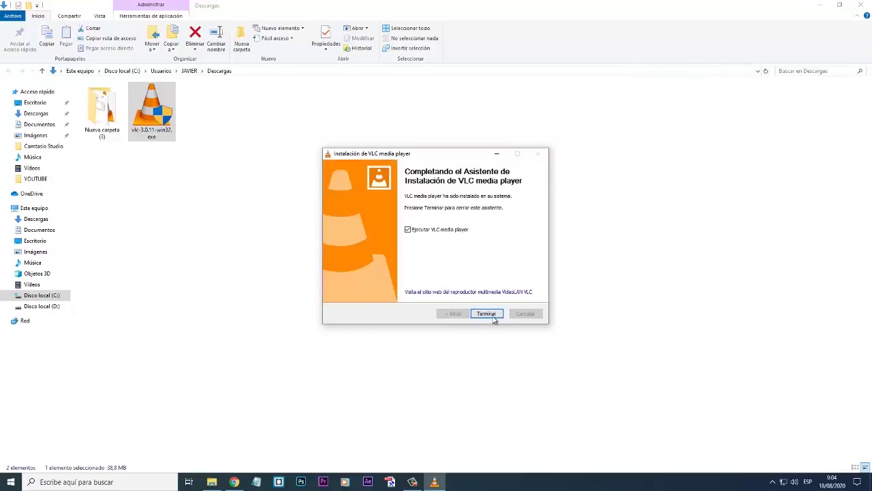
pyautogui.click(493, 318)
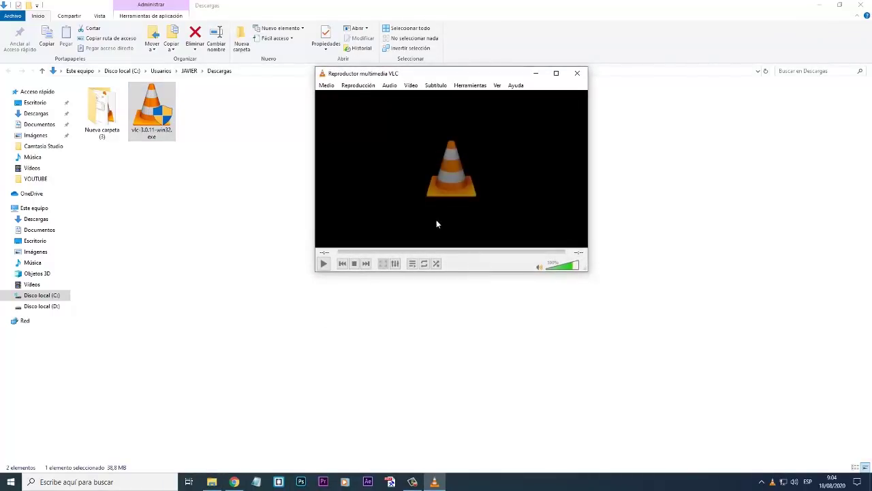
pyautogui.moveTo(441, 79); pyautogui.dragTo(407, 114)
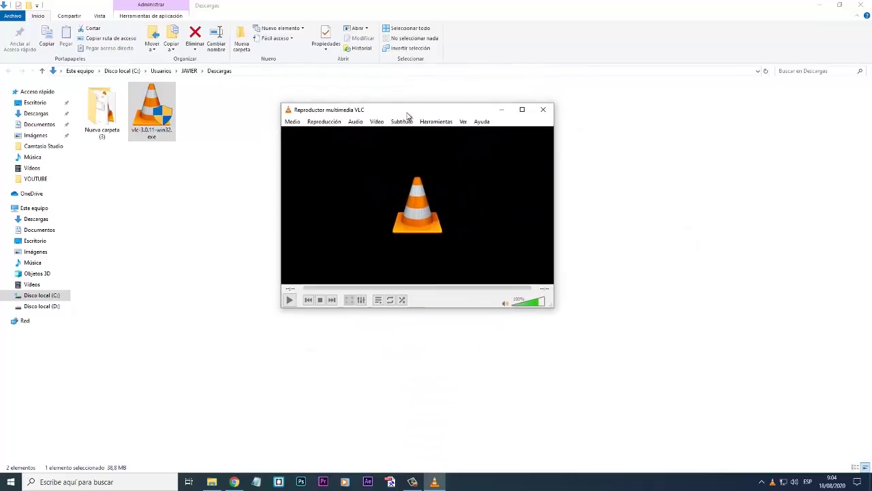
# Step: Check the size of "extraer Firma de documento escaneado.mp4" in the Vídeos folder through its file properties
pyautogui.click(821, 5)
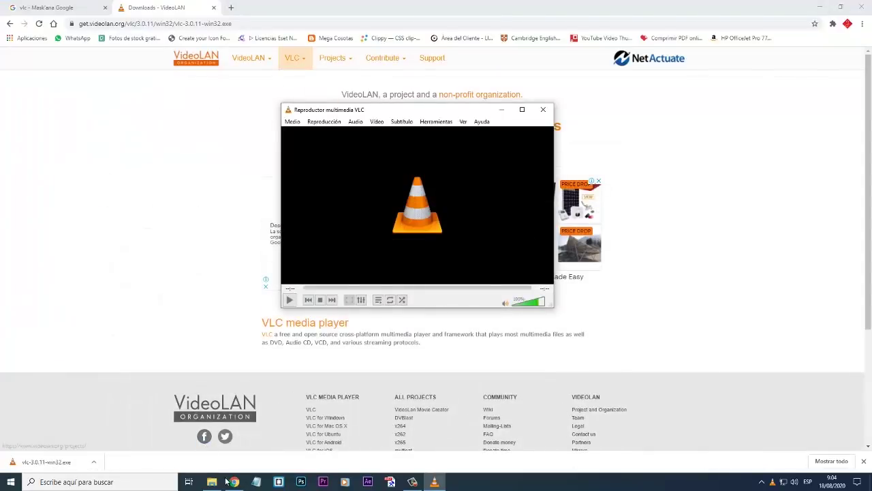
pyautogui.click(212, 482)
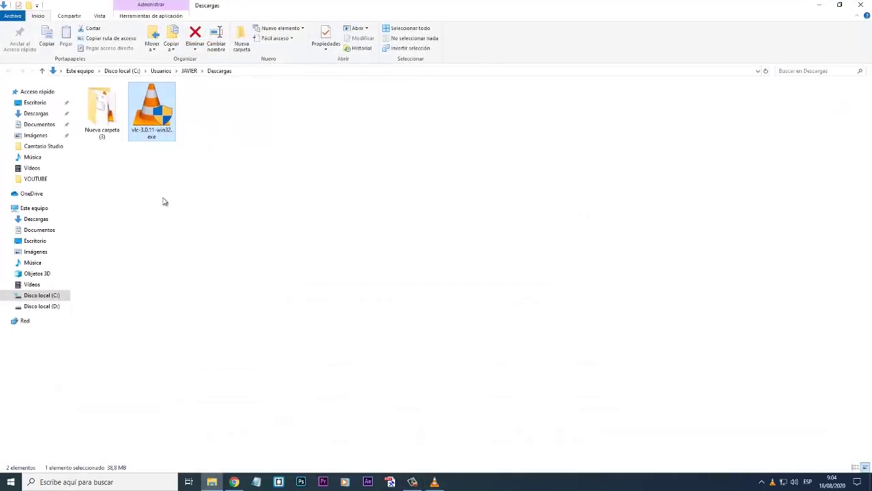
pyautogui.click(32, 284)
pyautogui.click(170, 140)
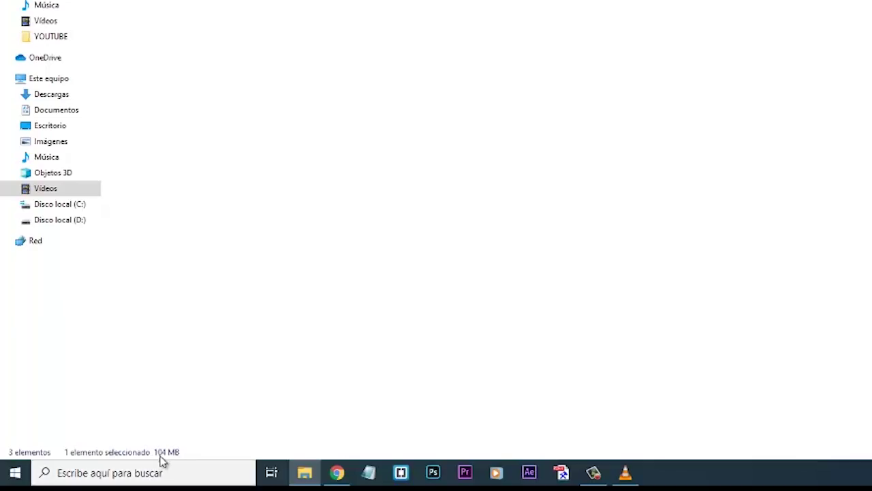
pyautogui.rightClick(156, 121)
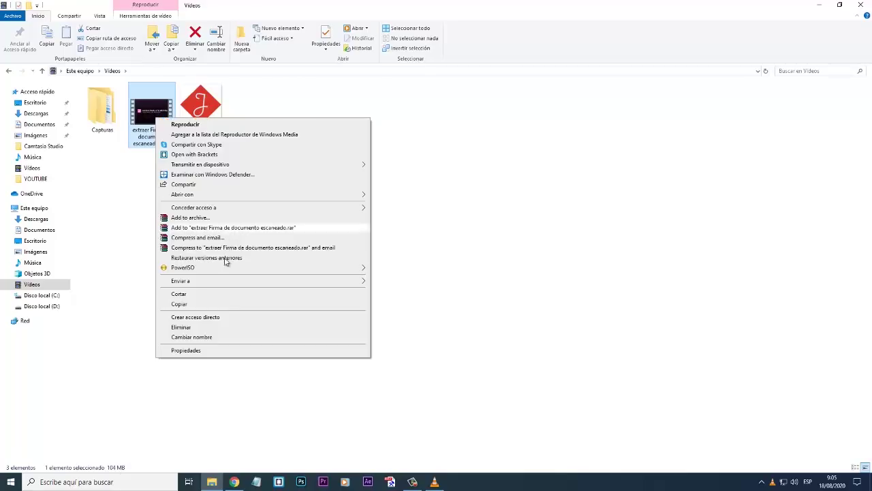
pyautogui.click(198, 351)
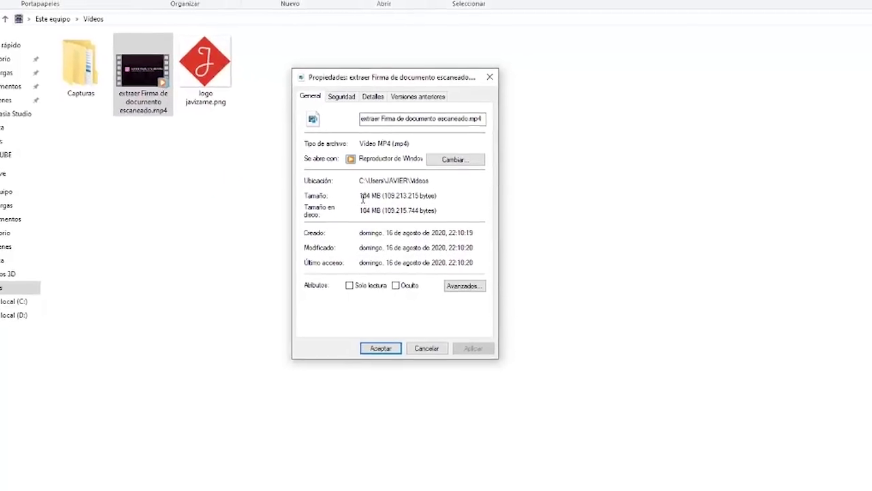
pyautogui.moveTo(350, 194); pyautogui.dragTo(374, 195)
pyautogui.click(489, 66)
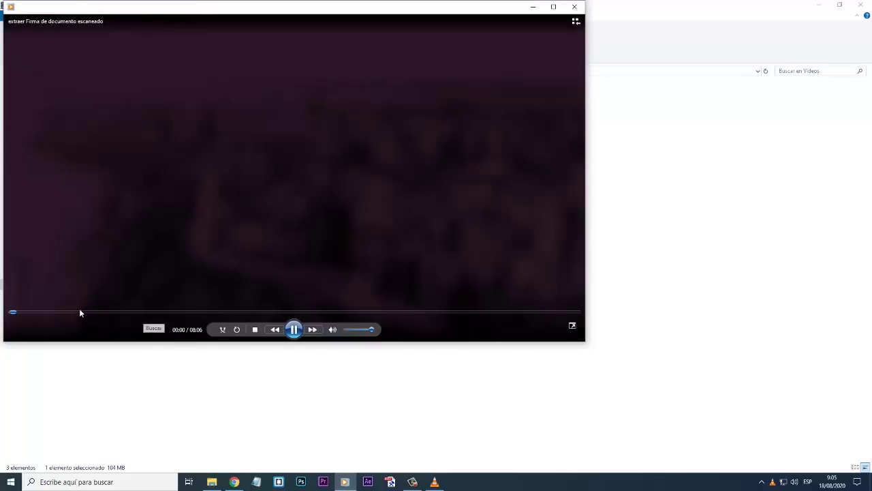
# Step: Preview the video in Windows Media Player at about 1:04 and just under two minutes, and close the player
pyautogui.click(85, 313)
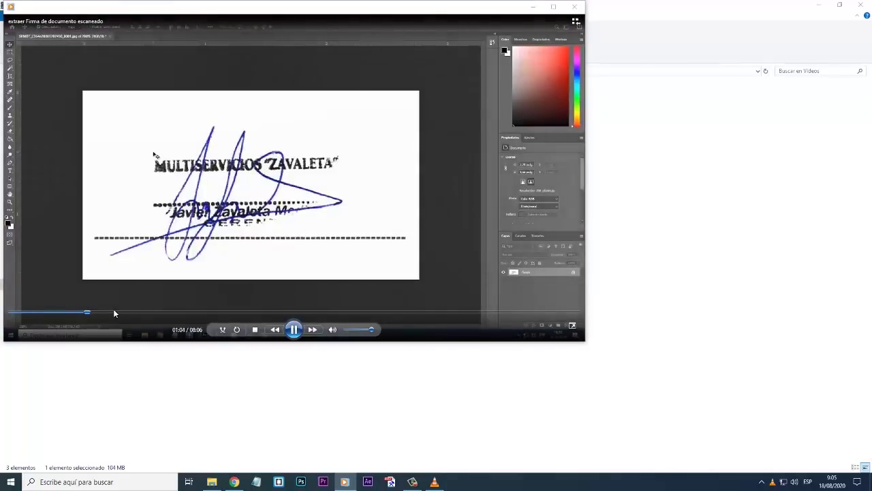
pyautogui.click(147, 313)
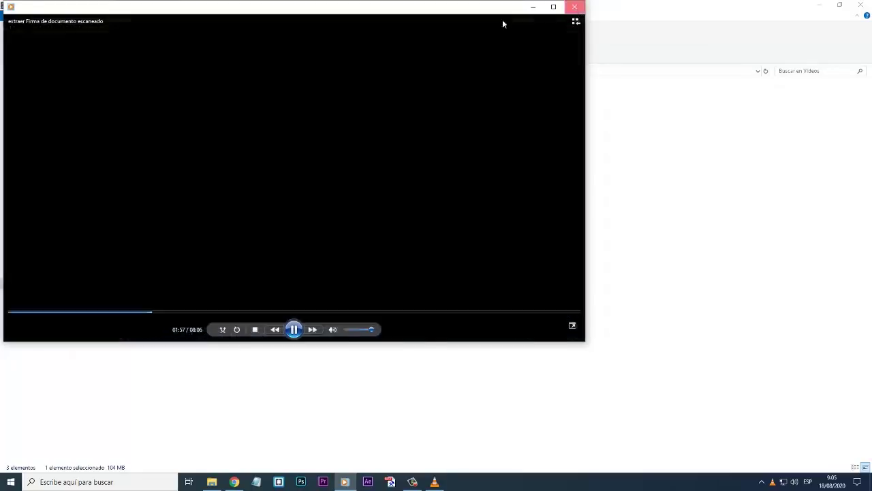
pyautogui.click(574, 6)
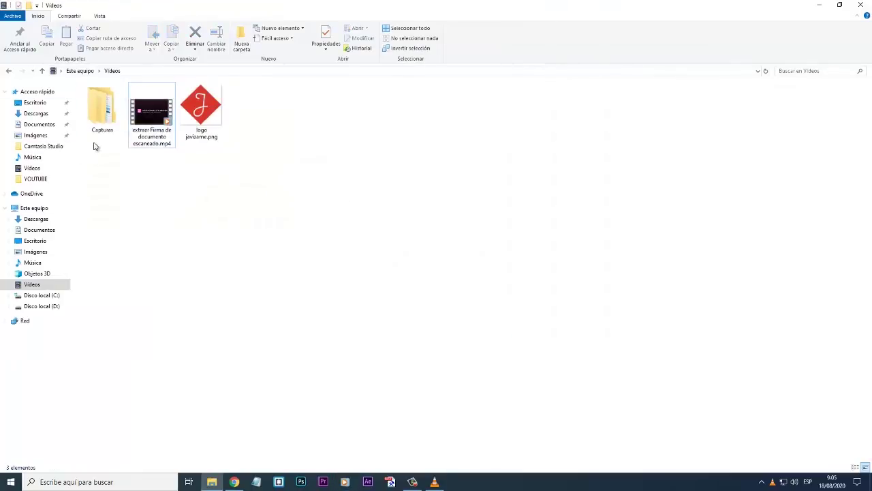
# Step: Switch to the VLC media player window
pyautogui.click(435, 482)
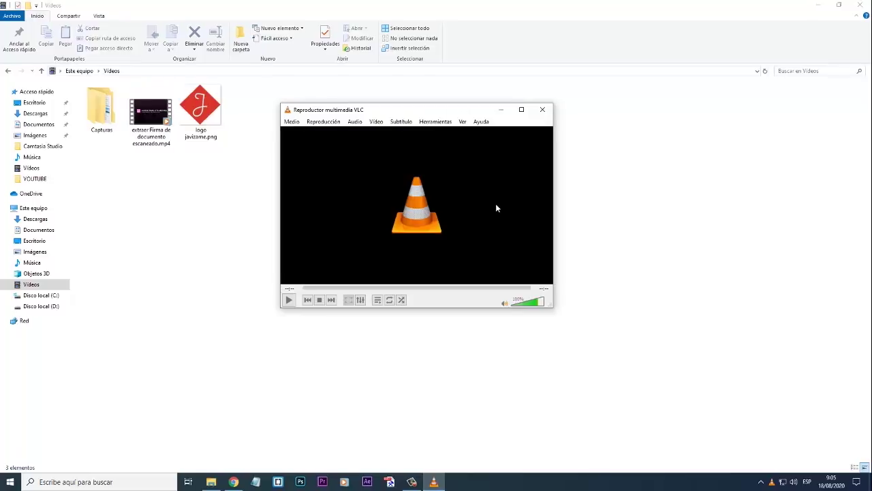
pyautogui.click(292, 122)
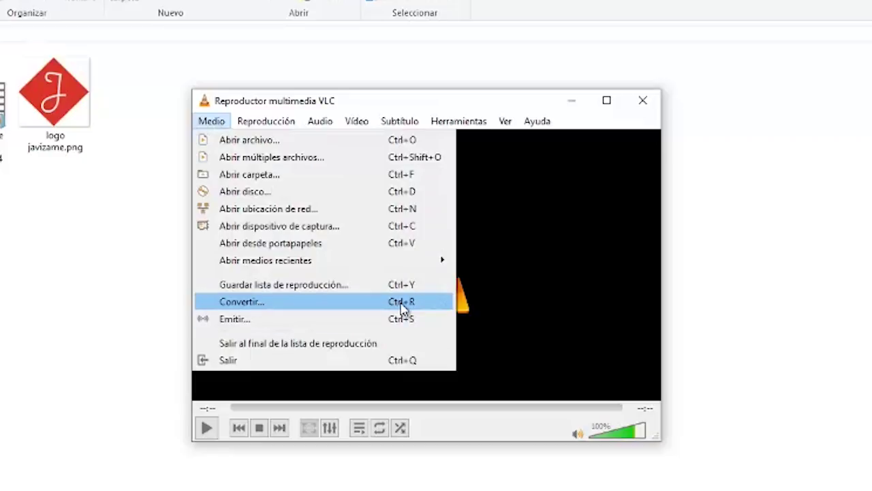
pyautogui.click(549, 281)
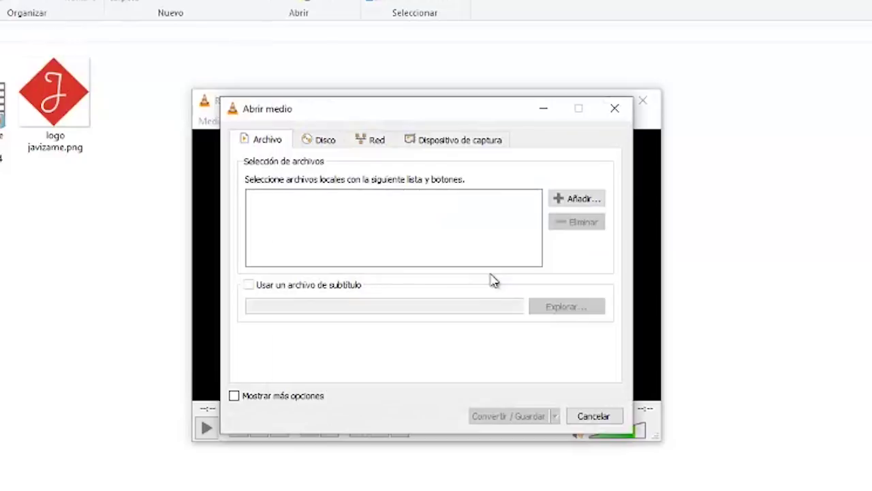
pyautogui.click(615, 108)
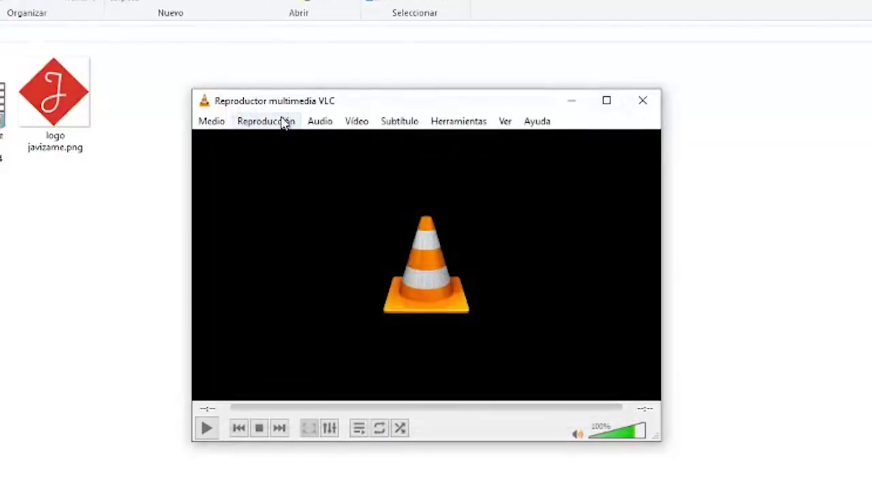
# Step: Load "extraer Firma de documento escaneado.mp4" from the Vídeos folder as the file to convert and proceed to the conversion settings
pyautogui.click(221, 122)
pyautogui.click(269, 302)
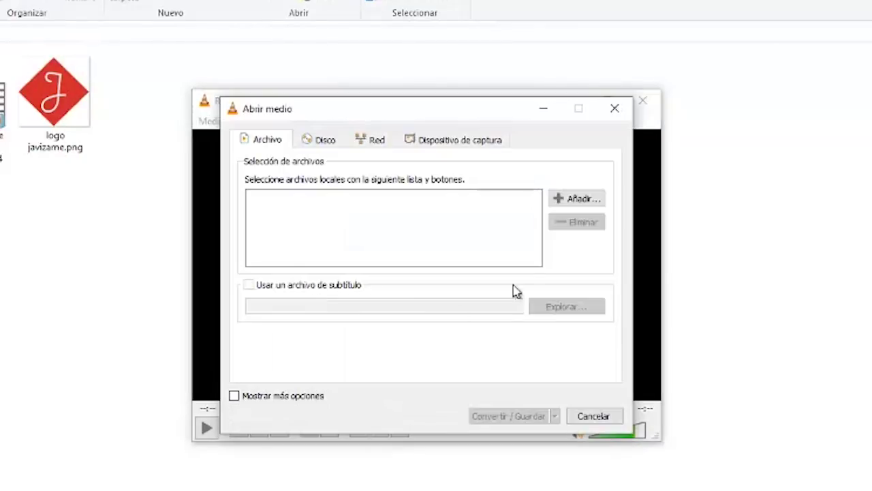
pyautogui.moveTo(342, 117); pyautogui.dragTo(336, 100)
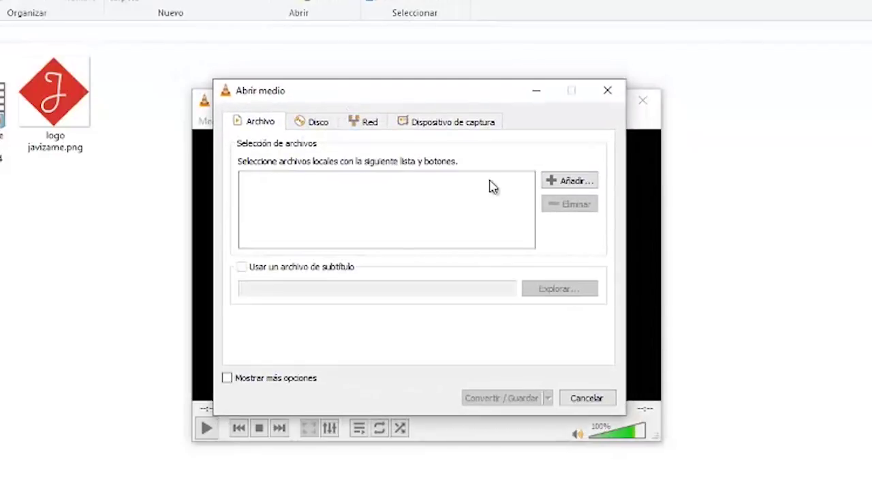
pyautogui.click(572, 183)
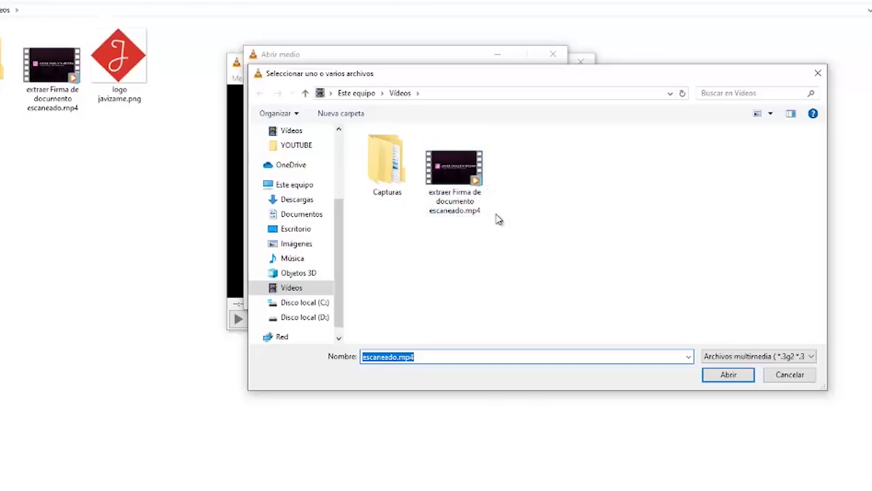
pyautogui.click(461, 179)
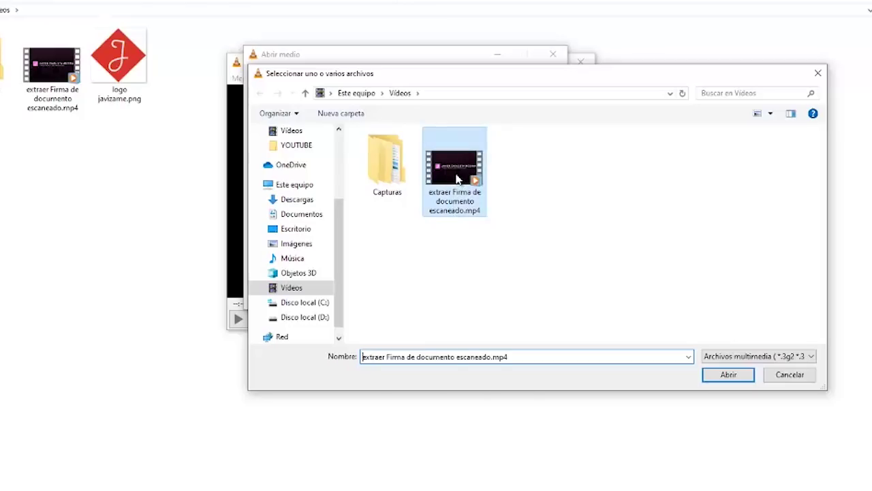
pyautogui.click(740, 374)
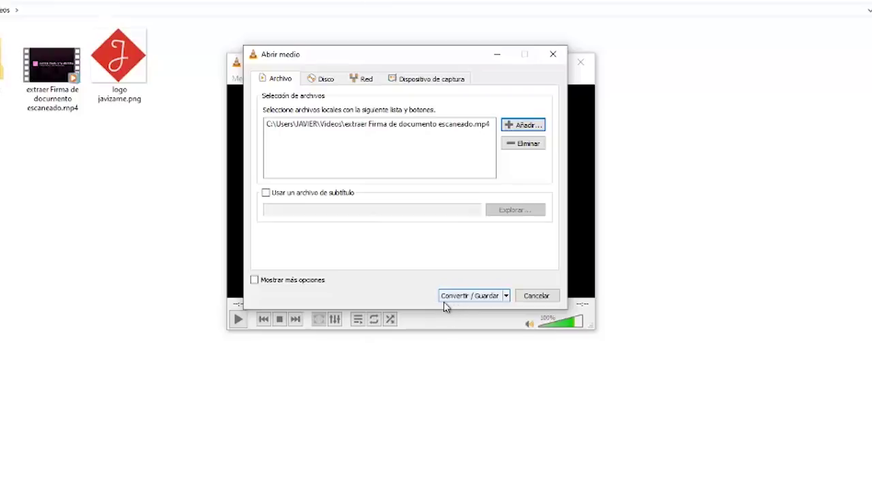
pyautogui.click(488, 297)
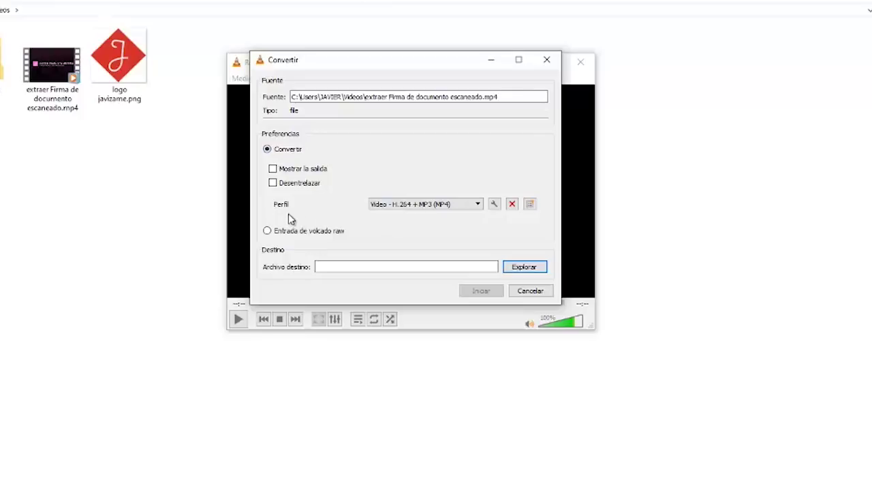
# Step: Choose the Video - H.264 + MP3 (MP4) conversion profile and open it for editing
pyautogui.click(424, 205)
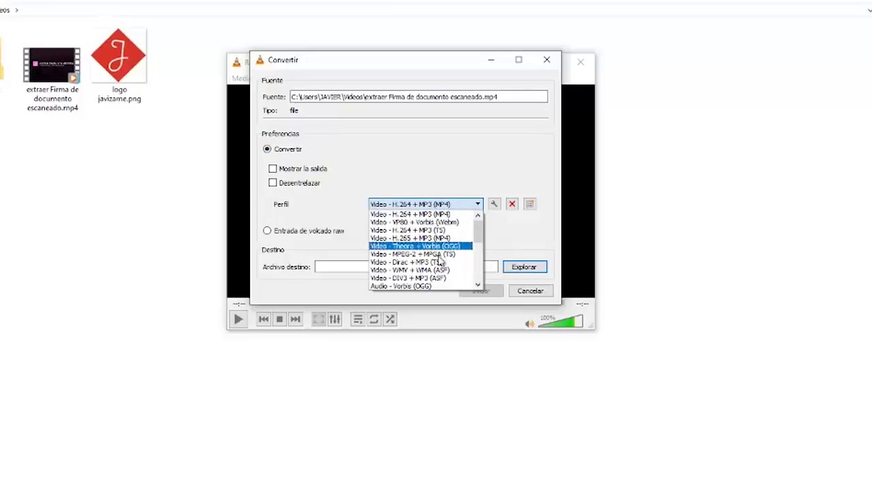
pyautogui.click(429, 214)
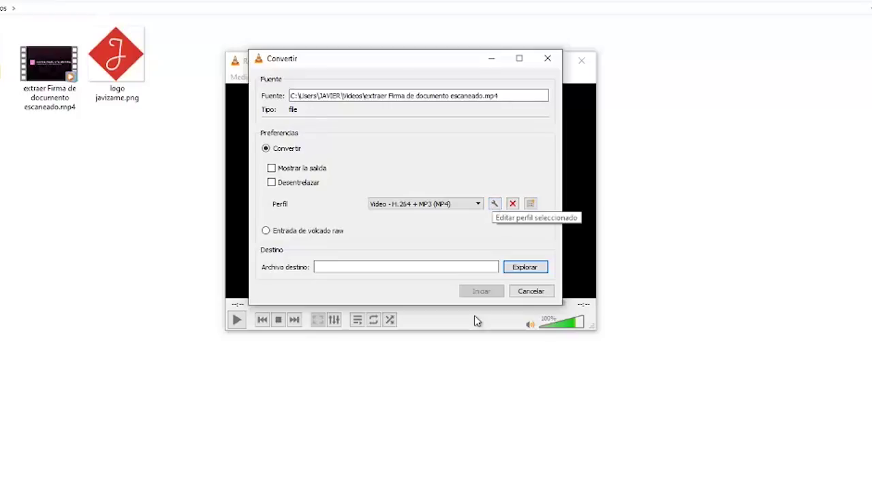
pyautogui.click(496, 204)
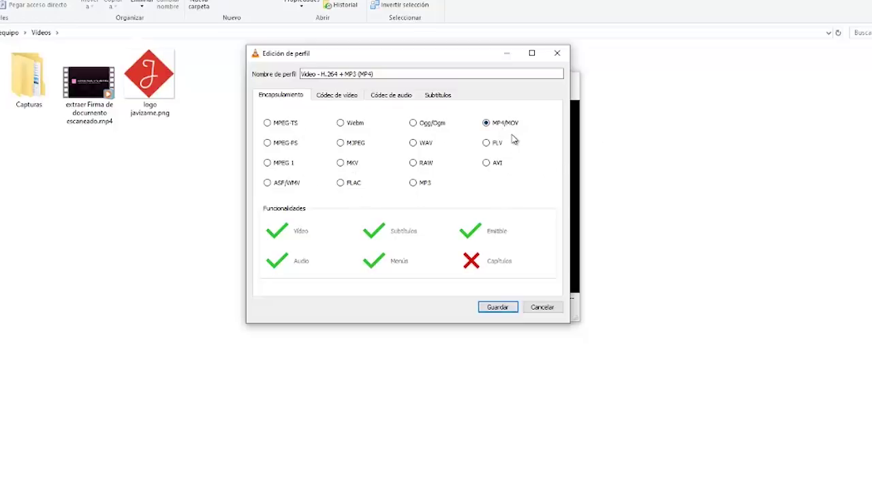
# Step: Review the profile's available video codecs and keep H-264
pyautogui.click(336, 97)
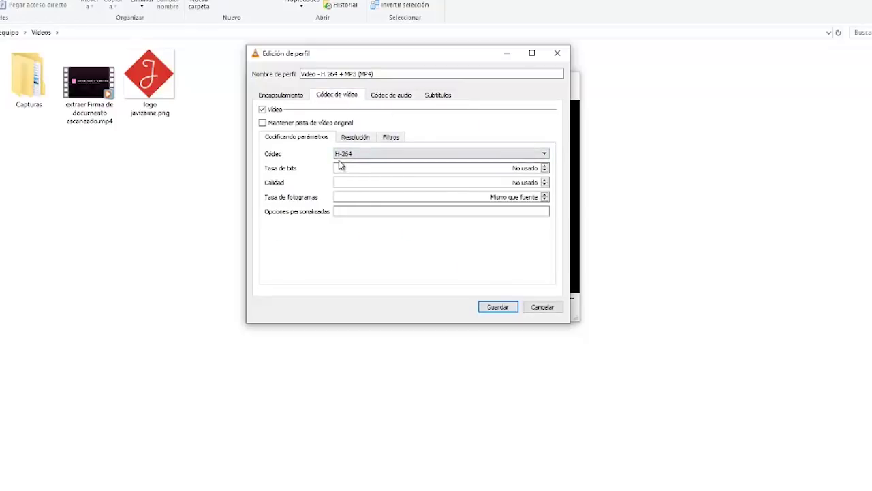
pyautogui.click(374, 158)
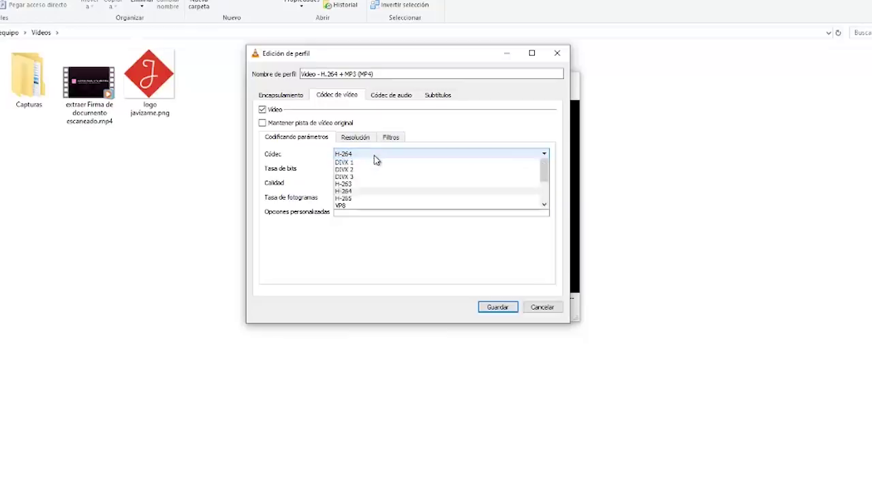
pyautogui.click(357, 213)
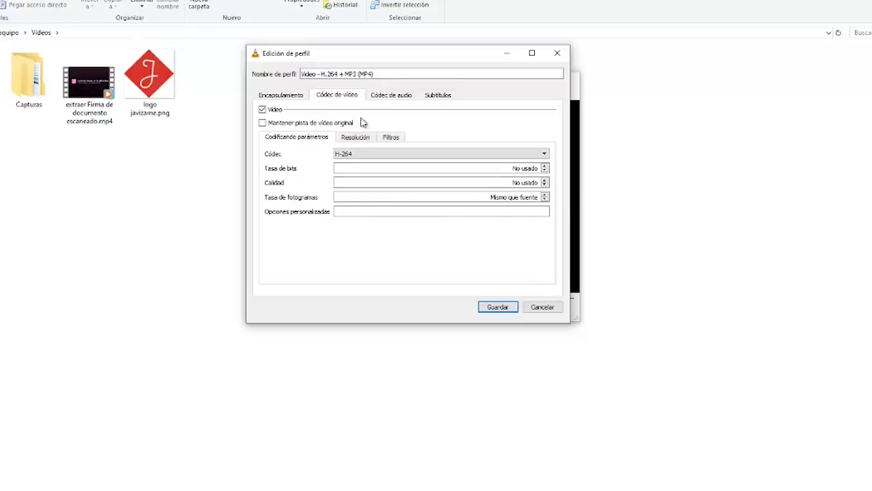
# Step: Set the profile's audio codec to MP3, keep the original audio track option enabled, and save the profile
pyautogui.click(392, 96)
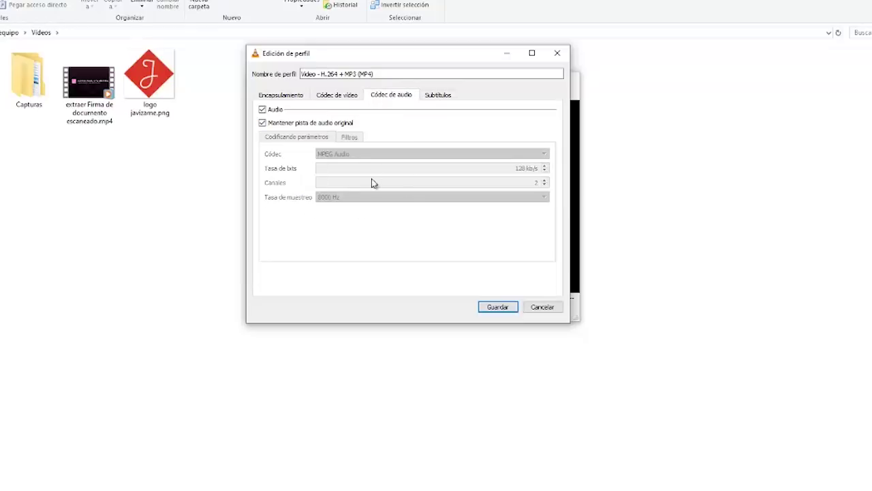
pyautogui.click(262, 110)
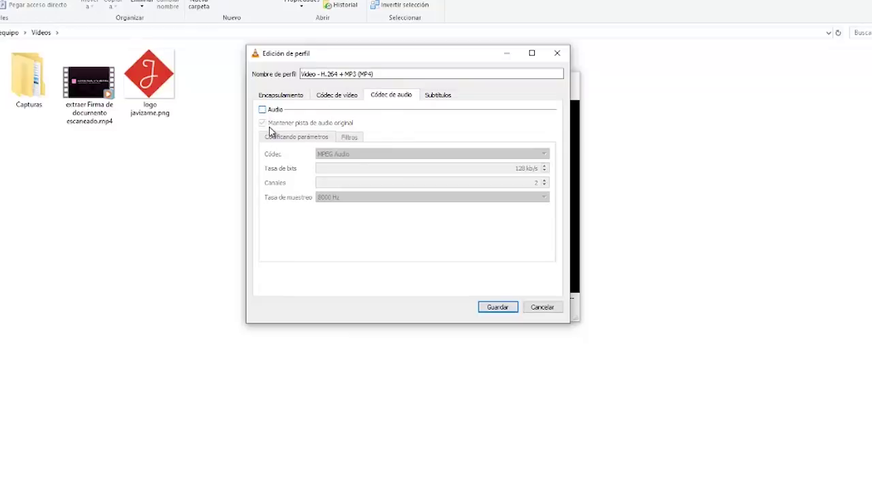
pyautogui.click(263, 110)
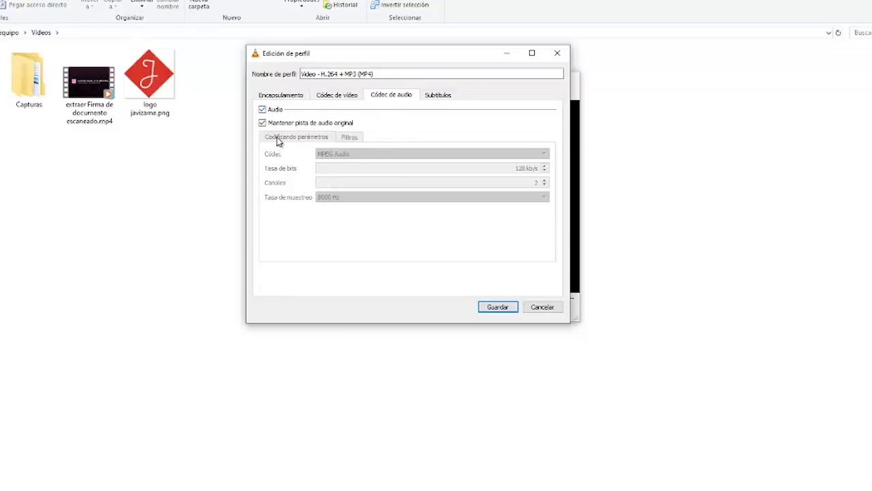
pyautogui.click(262, 122)
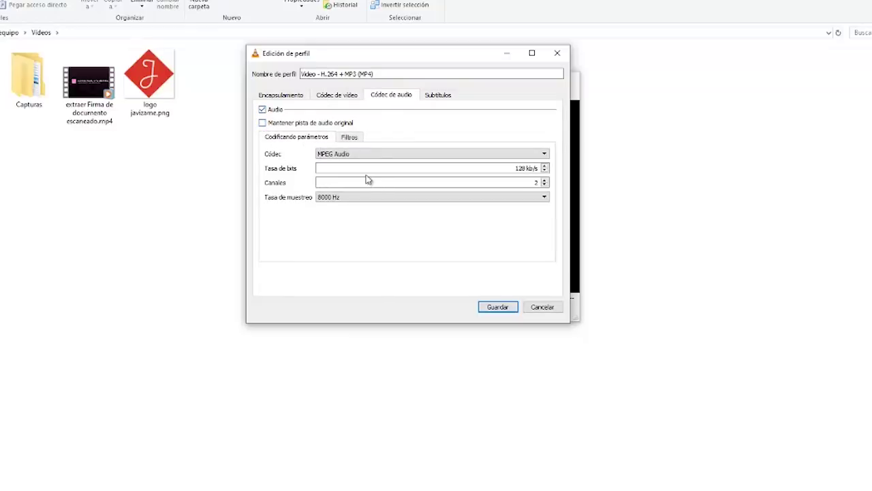
pyautogui.click(386, 157)
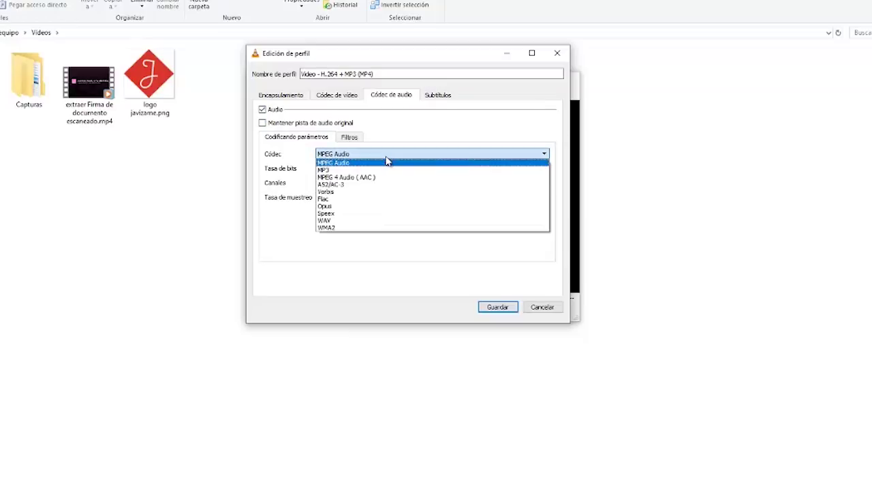
pyautogui.click(360, 170)
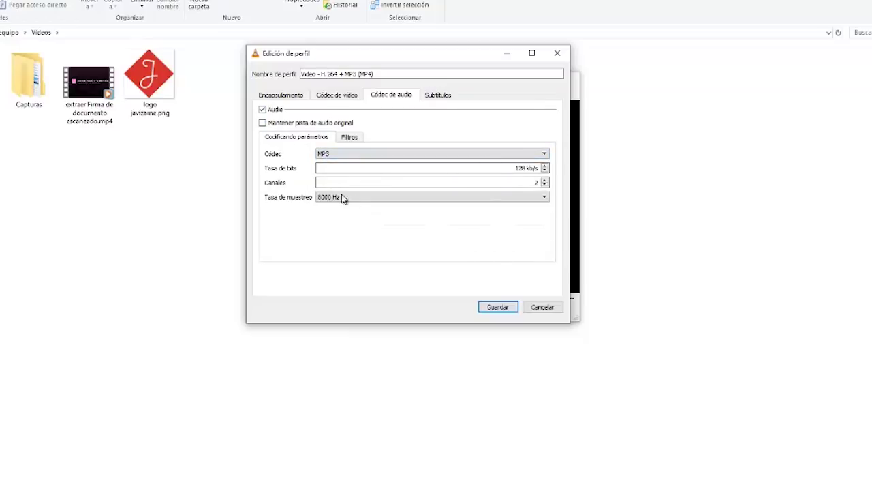
pyautogui.click(264, 124)
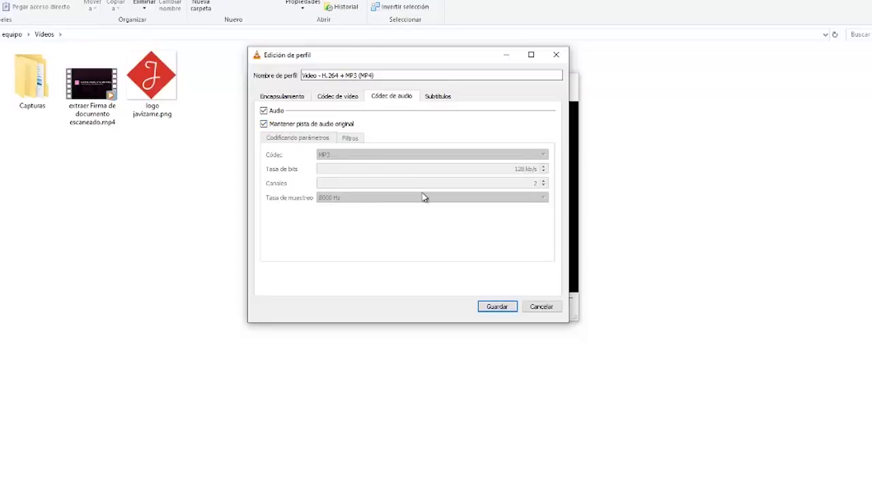
pyautogui.click(498, 307)
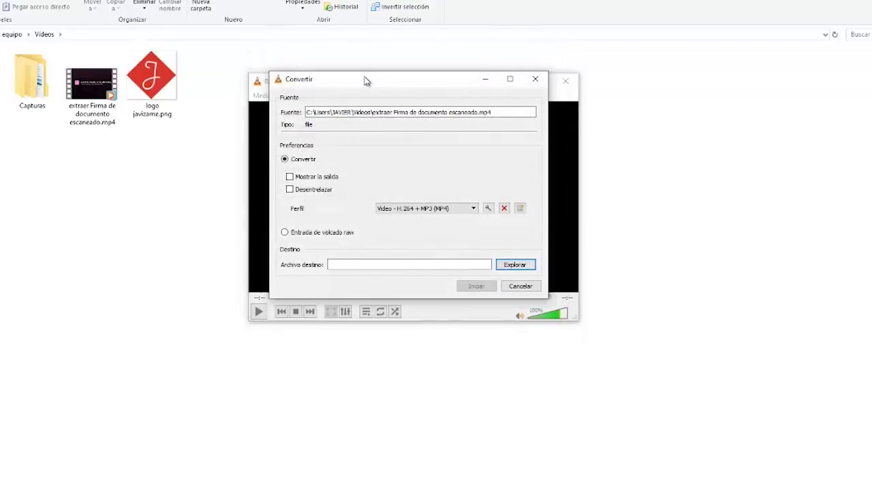
# Step: Set the destination file to "extraer Firma de documento escaneado2.mp4" in the Vídeos folder and start the conversion
pyautogui.moveTo(364, 79)
pyautogui.mouseDown()
pyautogui.moveTo(337, 80)
pyautogui.moveTo(422, 101)
pyautogui.moveTo(375, 74)
pyautogui.mouseUp()
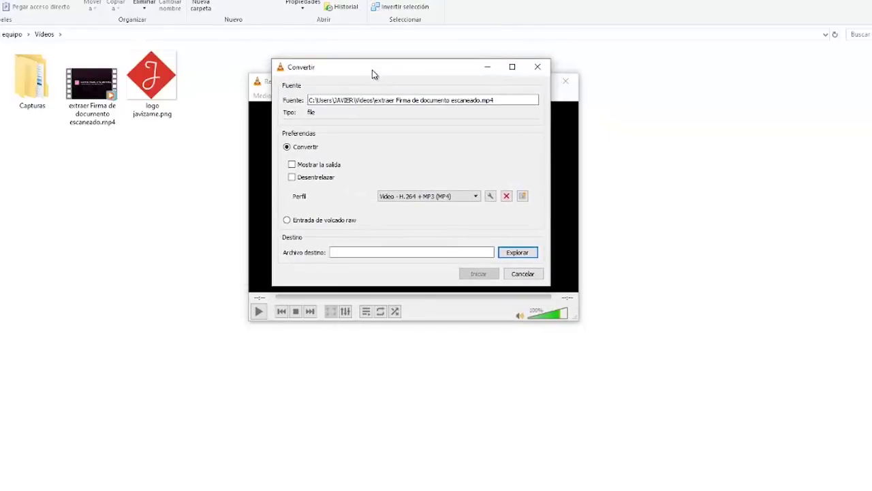
pyautogui.click(526, 259)
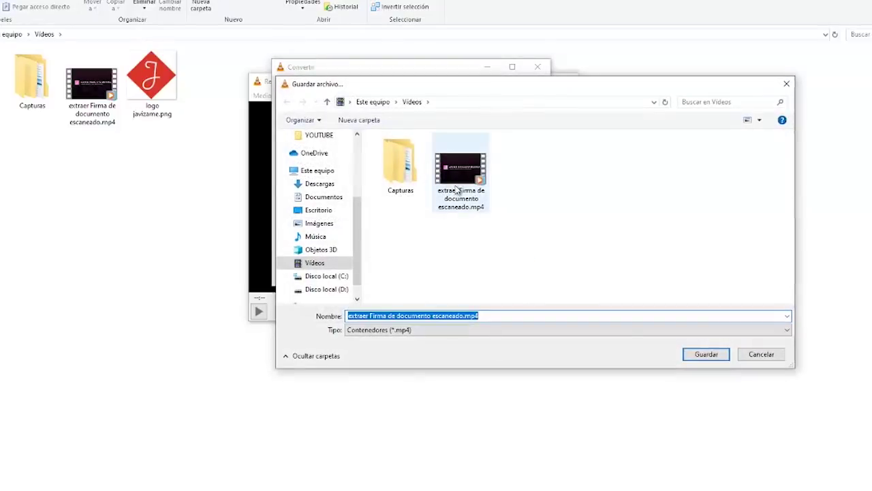
pyautogui.click(497, 316)
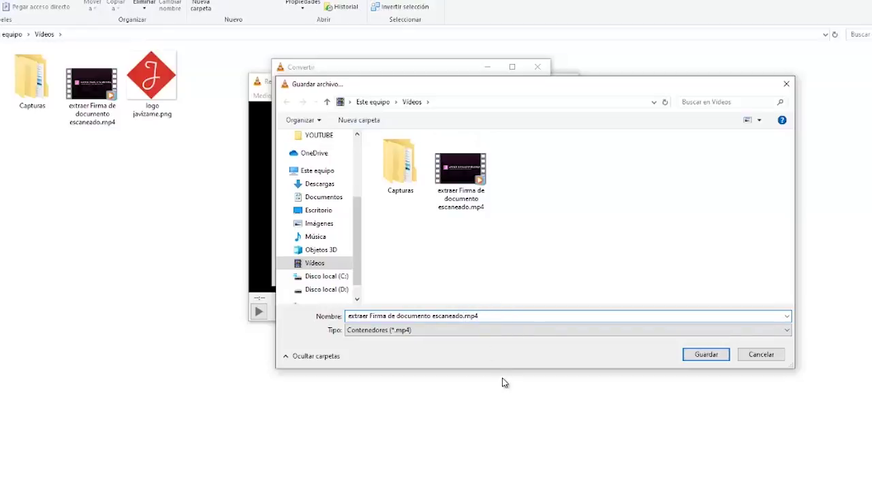
pyautogui.click(721, 357)
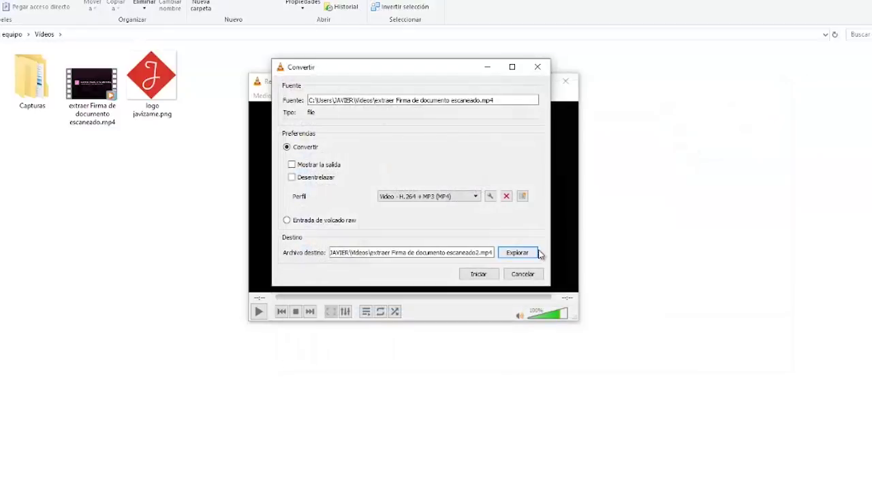
pyautogui.click(478, 274)
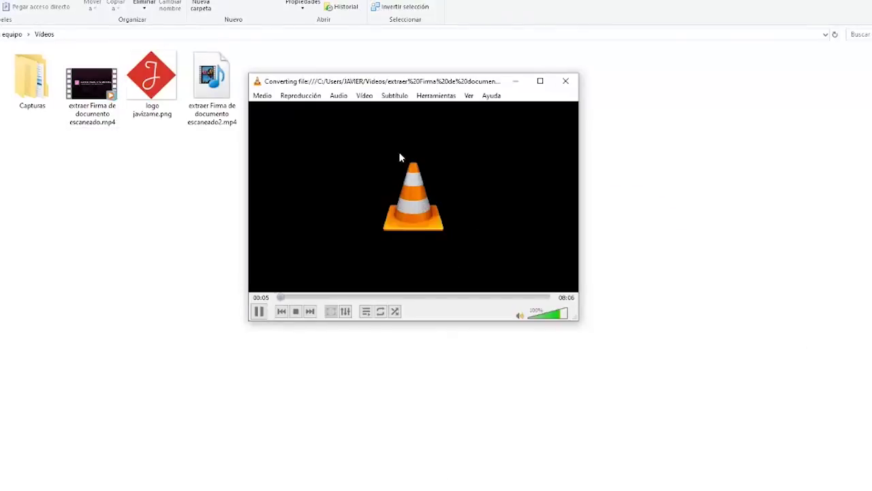
pyautogui.moveTo(398, 87); pyautogui.dragTo(386, 74)
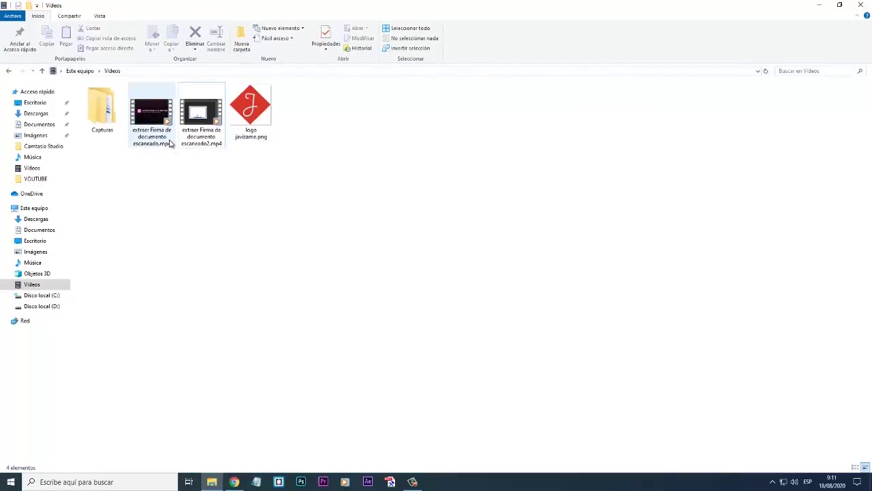
# Step: Compare the sizes of the converted and original videos, and preview the original at about 1:10 and 2:00
pyautogui.click(203, 135)
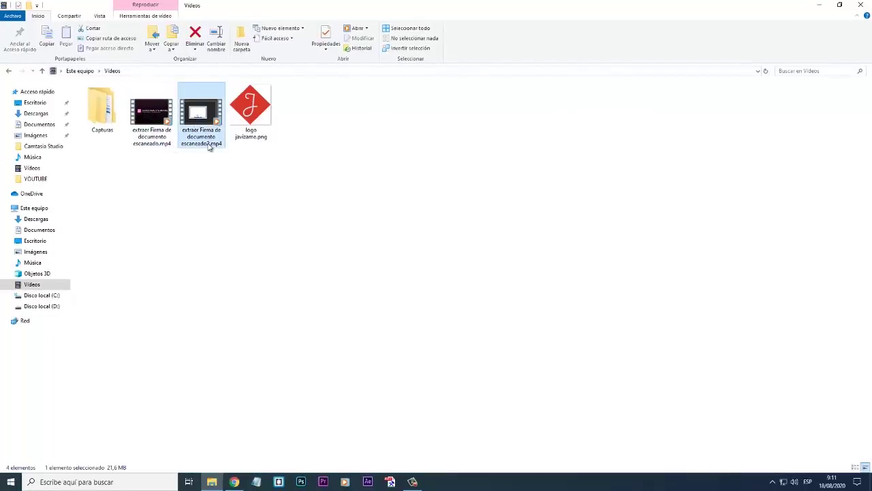
pyautogui.click(165, 142)
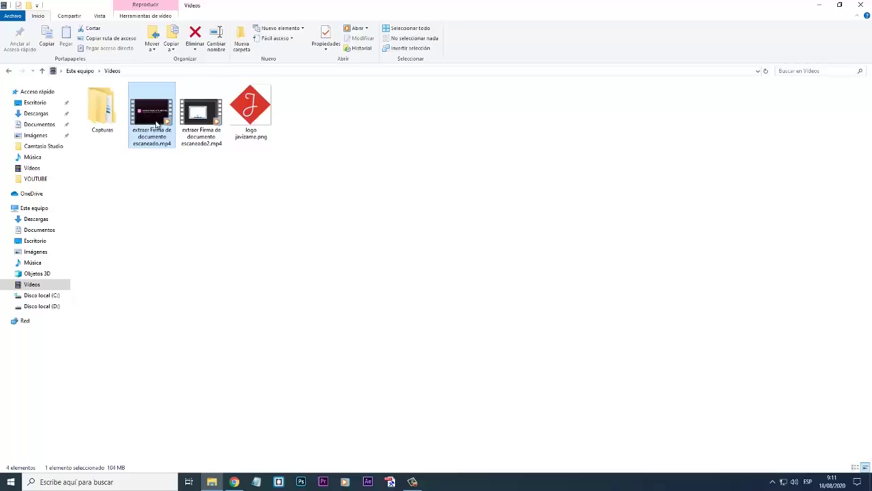
pyautogui.doubleClick(156, 123)
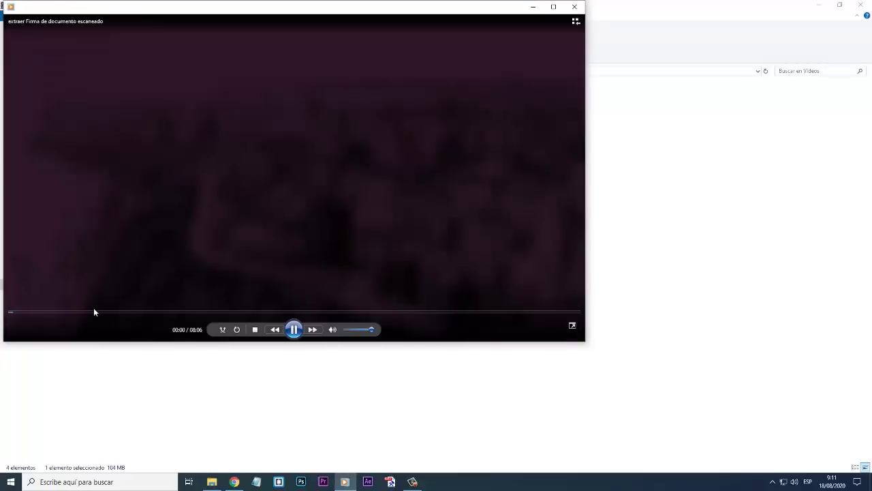
pyautogui.click(94, 312)
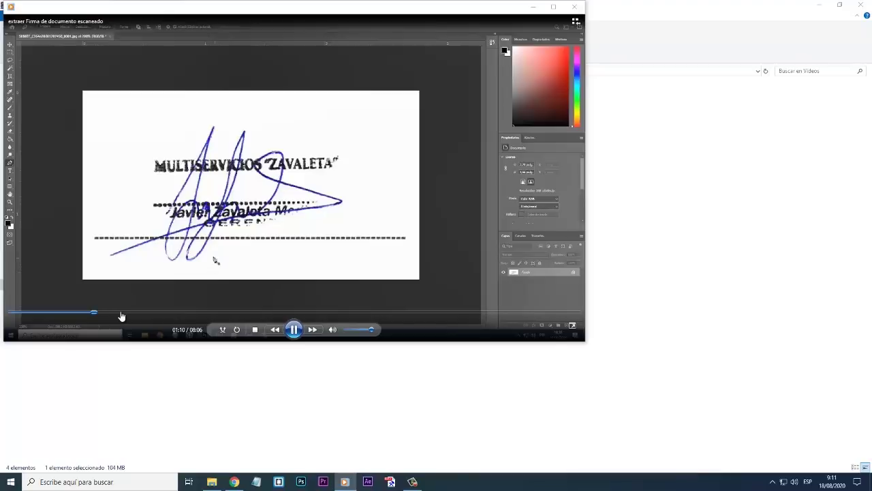
pyautogui.click(120, 312)
pyautogui.click(153, 312)
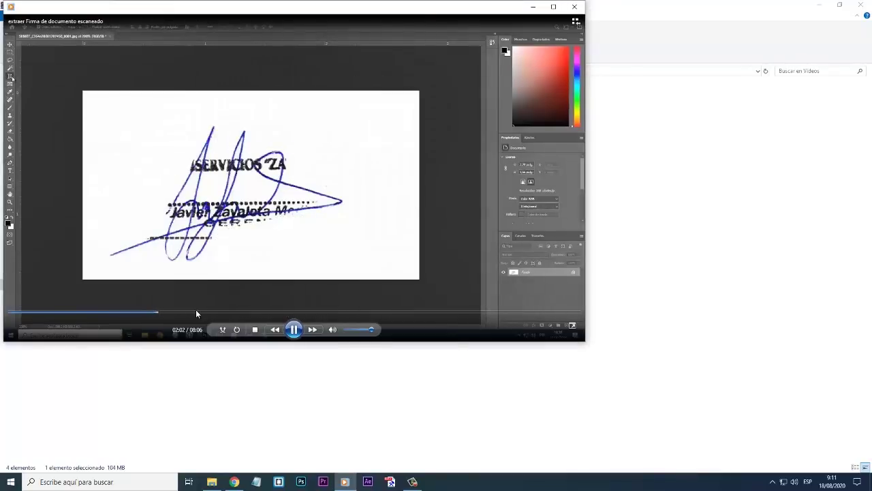
pyautogui.doubleClick(261, 223)
pyautogui.doubleClick(262, 223)
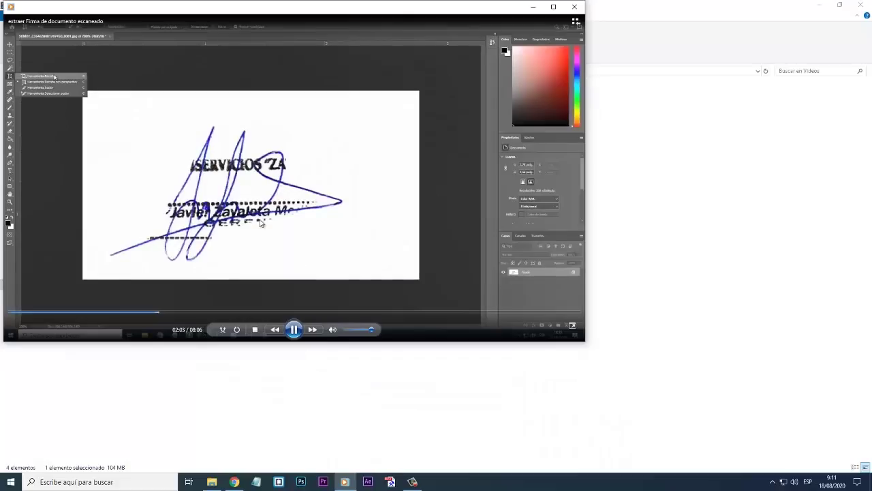
pyautogui.click(575, 6)
# Step: Preview the converted "extraer Firma de documento escaneado2.mp4" at several points up to about 1:55, and close the player
pyautogui.doubleClick(215, 120)
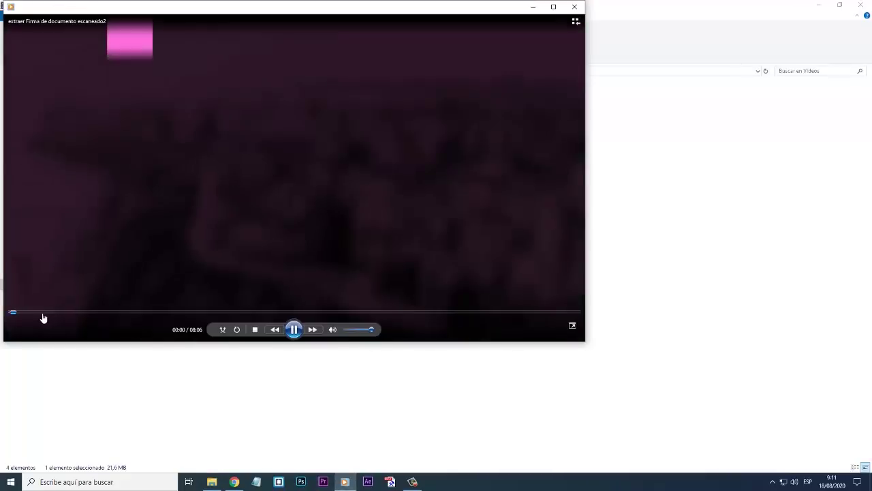
pyautogui.click(42, 312)
pyautogui.click(82, 314)
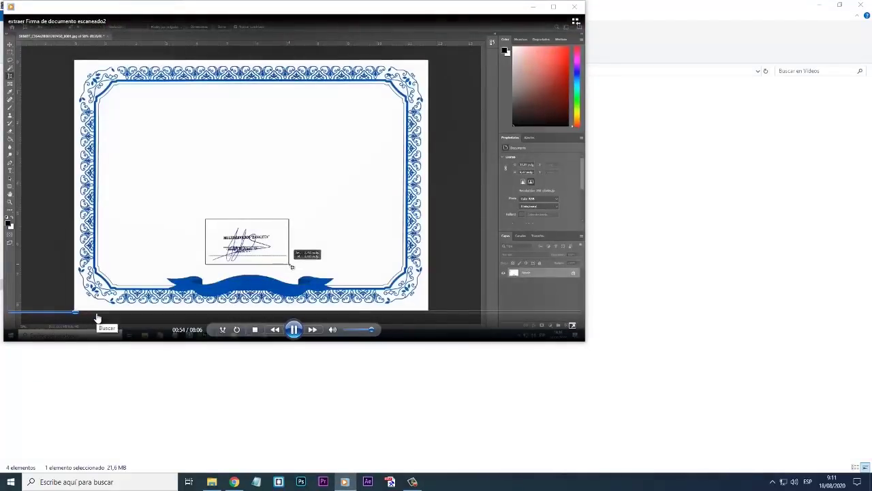
pyautogui.click(115, 314)
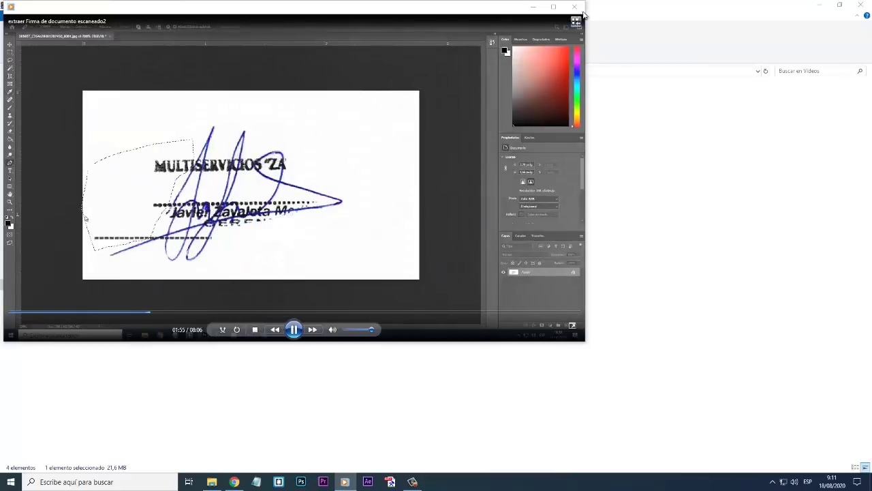
pyautogui.hotkey('alt', 'F4')
pyautogui.click(221, 197)
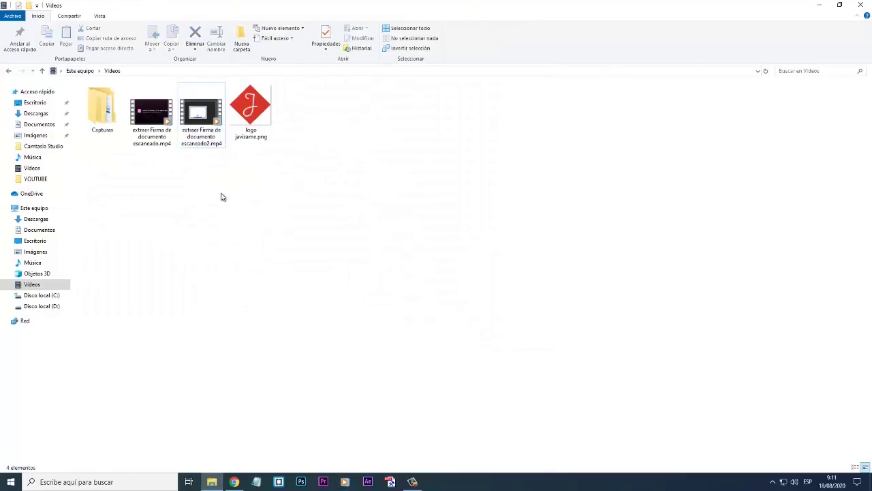
# Step: Check the file size of the original "extraer Firma de documento escaneado.mp4" in its properties, and close them
pyautogui.click(154, 129)
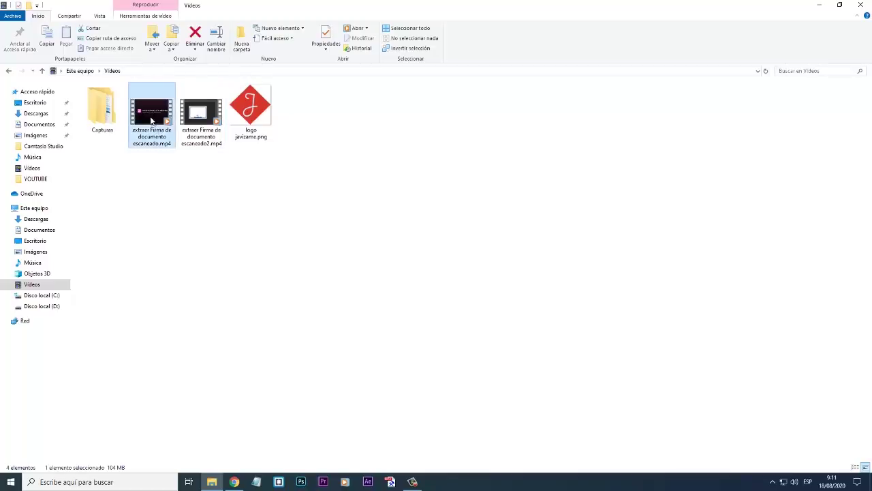
pyautogui.rightClick(151, 118)
pyautogui.click(181, 349)
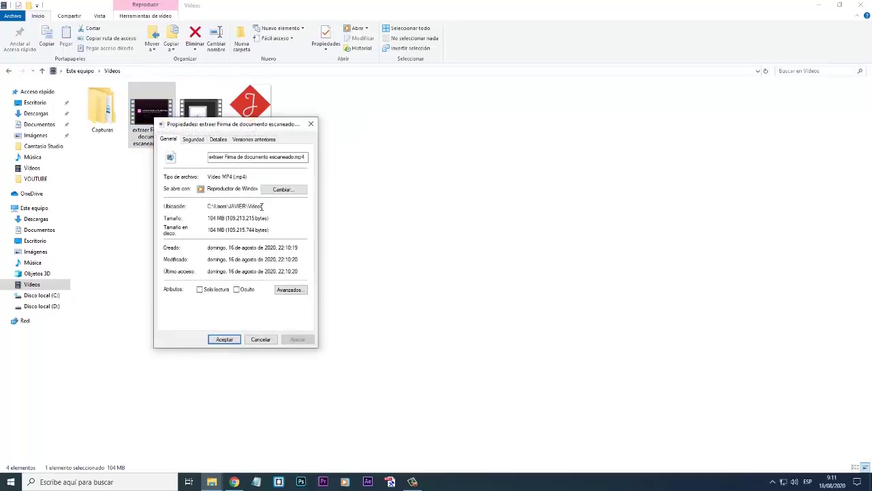
pyautogui.click(311, 124)
# Step: Check the file size of the converted "extraer Firma de documento escaneado2.mp4" in its properties, and close them
pyautogui.click(207, 116)
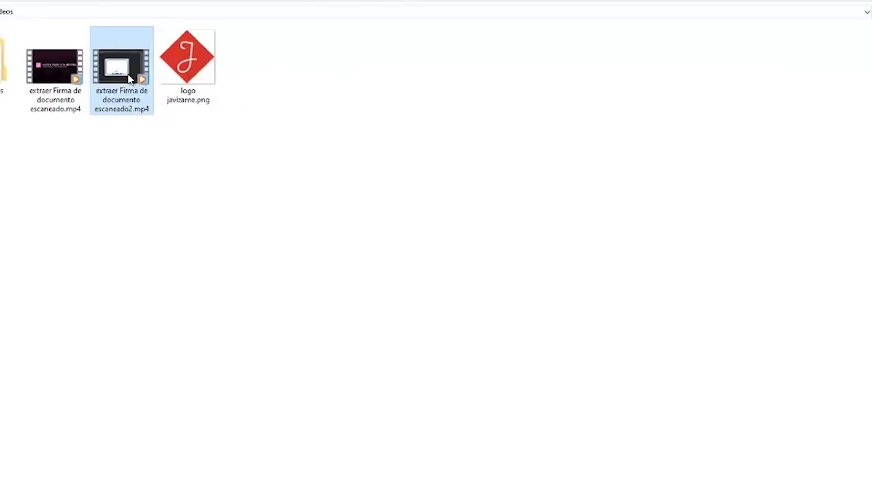
pyautogui.rightClick(130, 79)
pyautogui.click(190, 387)
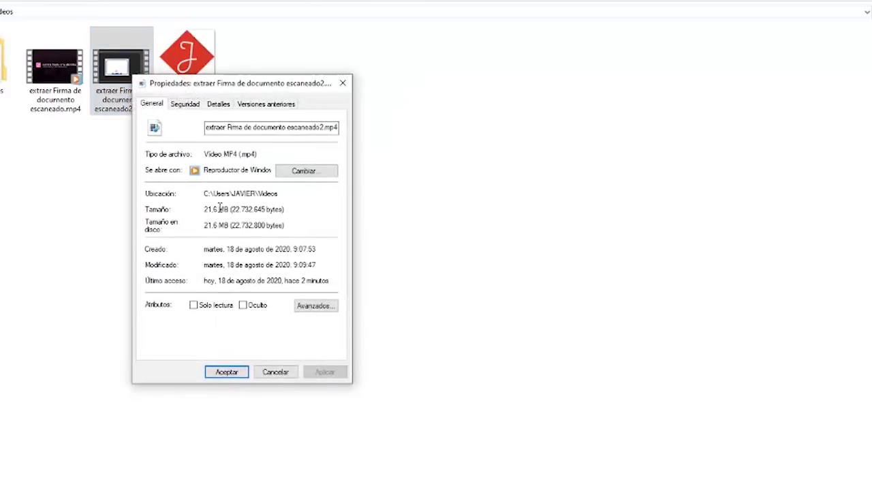
pyautogui.click(343, 84)
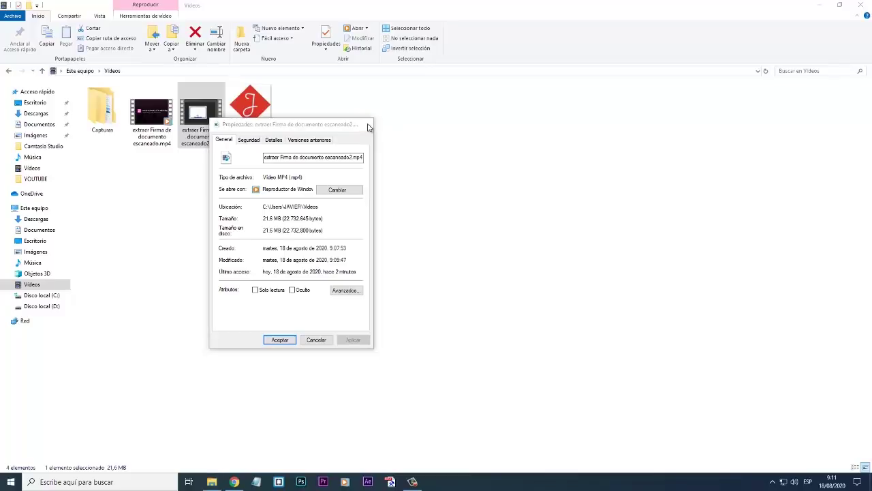